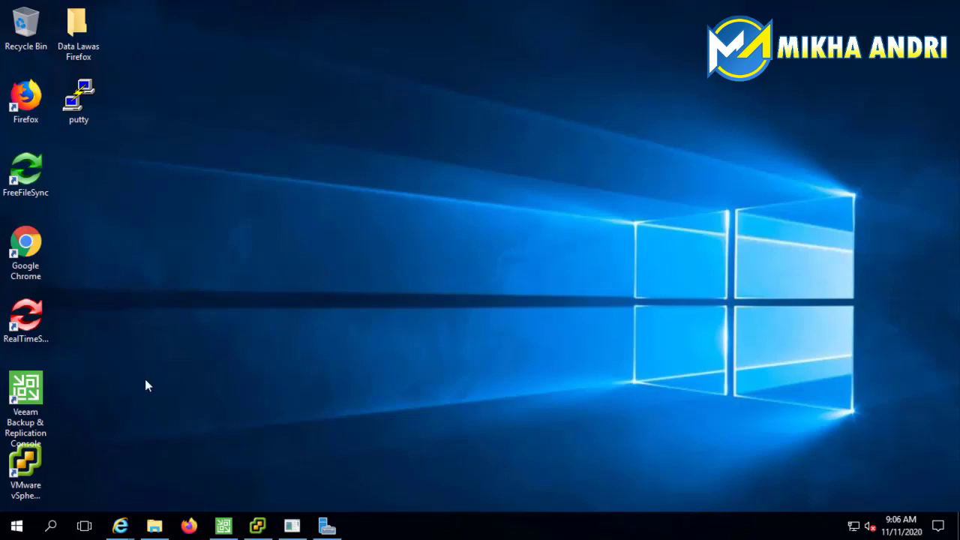
Step: Launch the Veeam Backup & Replication Console and connect to localhost on port 9392 using Windows session authentication
double_click(32, 391)
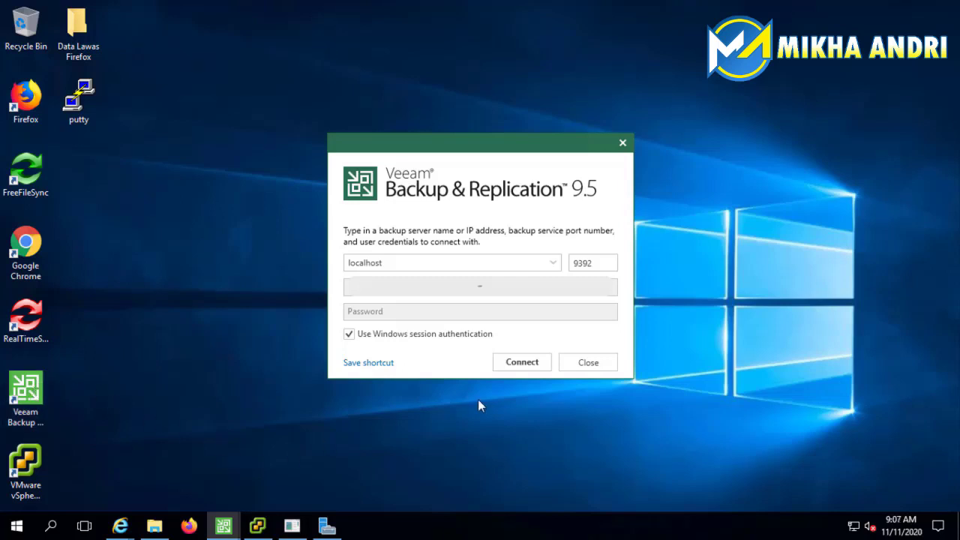
left_click(524, 366)
left_click(510, 365)
left_click(515, 367)
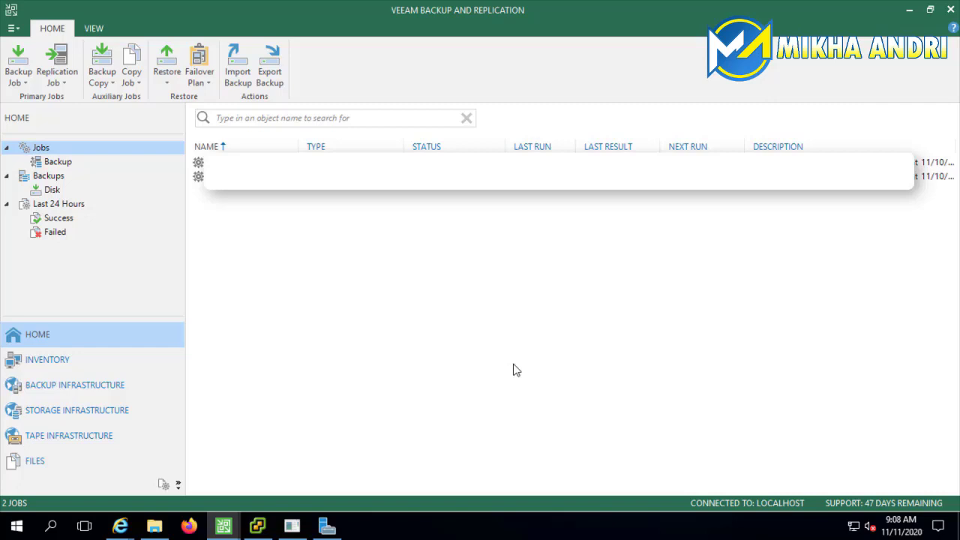
Step: Start adding a backup repository in the backup infrastructure as network attached storage with the Shared folder type
left_click(75, 385)
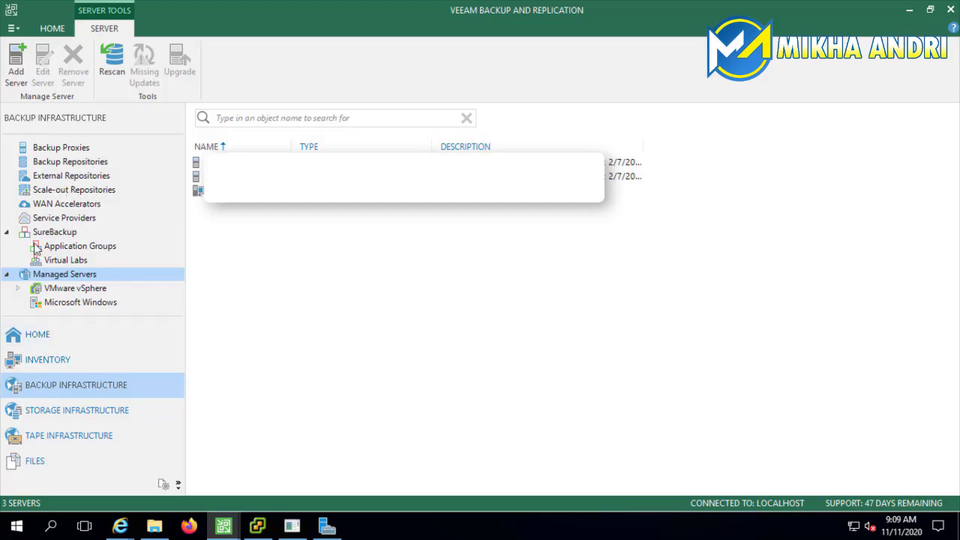
left_click(65, 165)
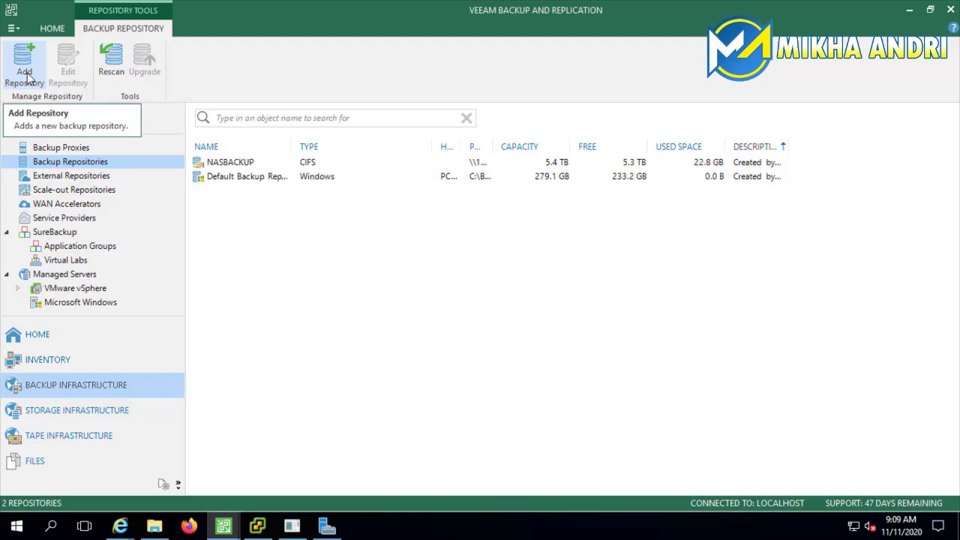
left_click(25, 72)
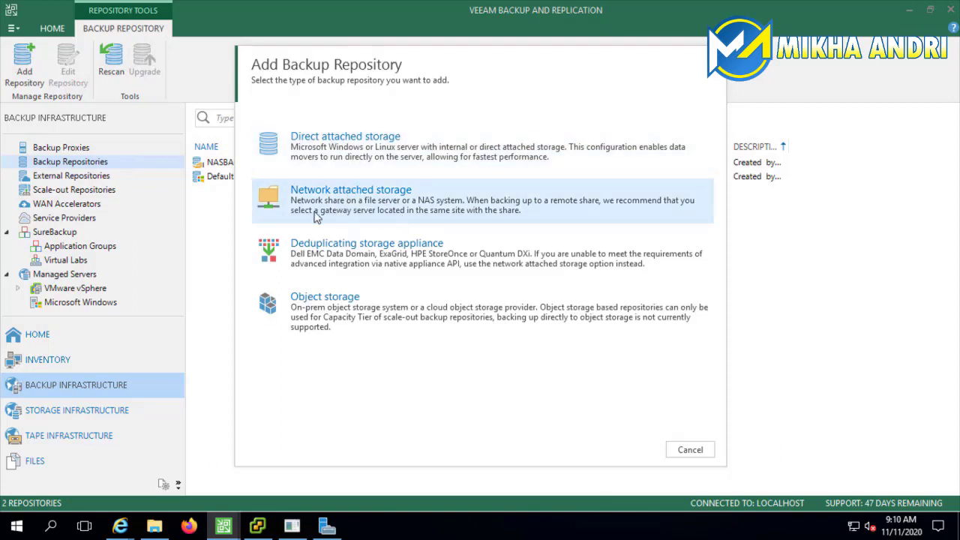
left_click(394, 206)
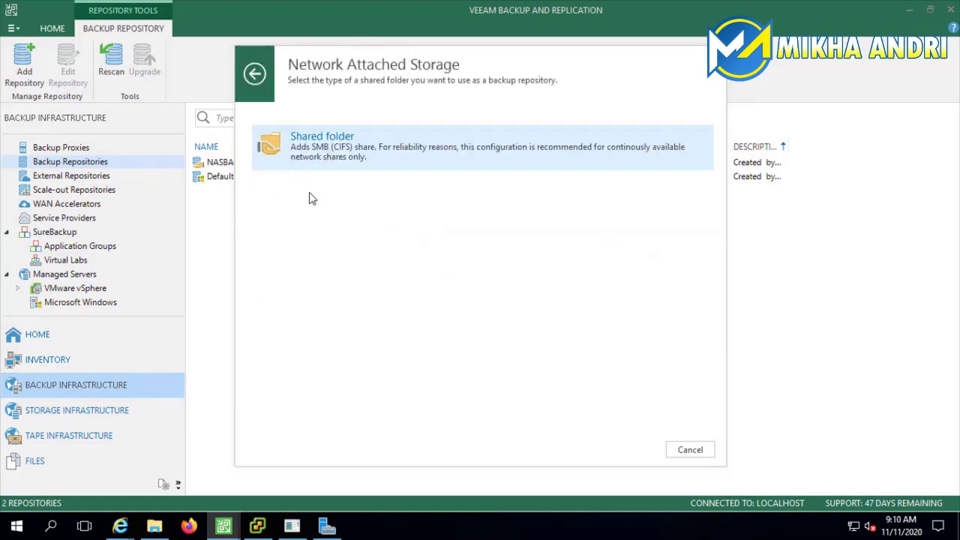
left_click(403, 143)
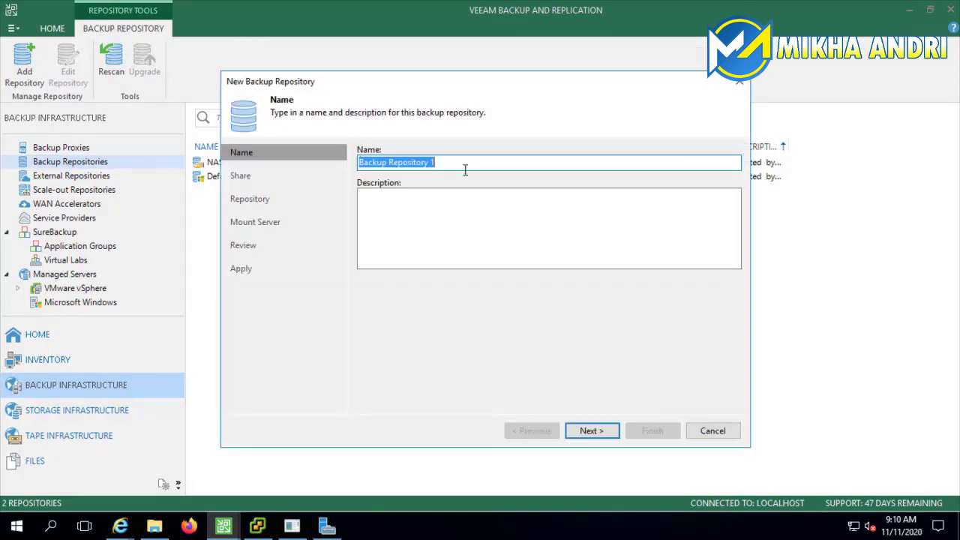
Step: Name the new repository BACKUPSERVER and point it to the UNC path of the shared folder on the network
type("B")
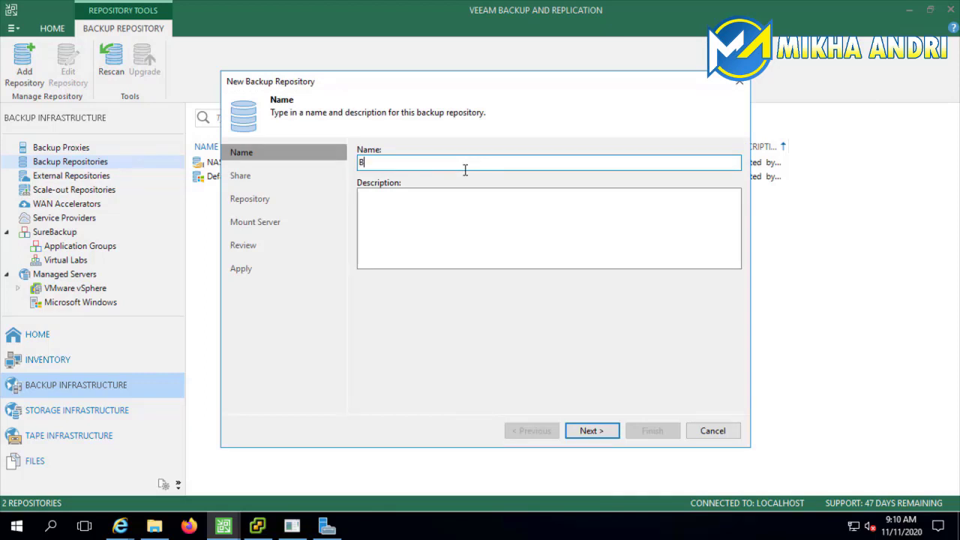
type("ACKUPSERVER")
left_click(594, 440)
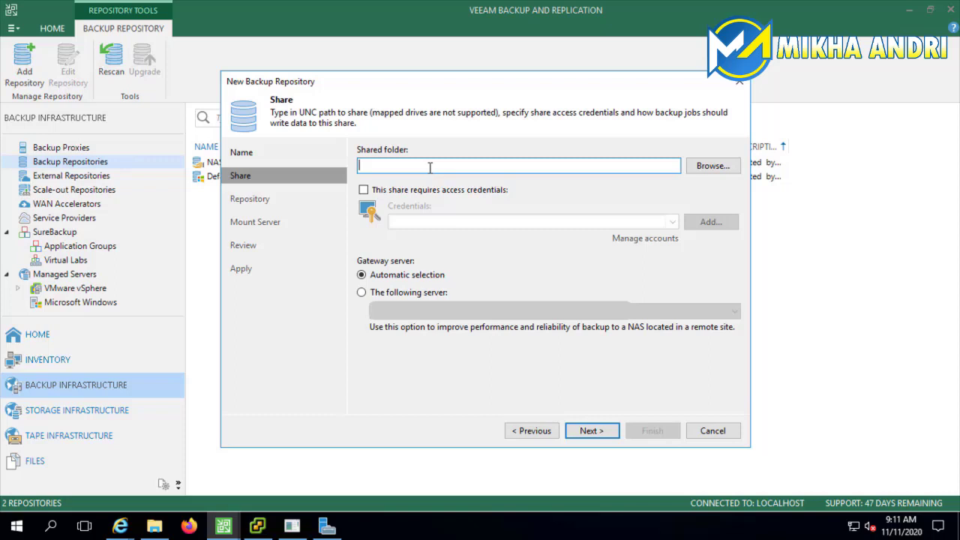
type("\\\\10")
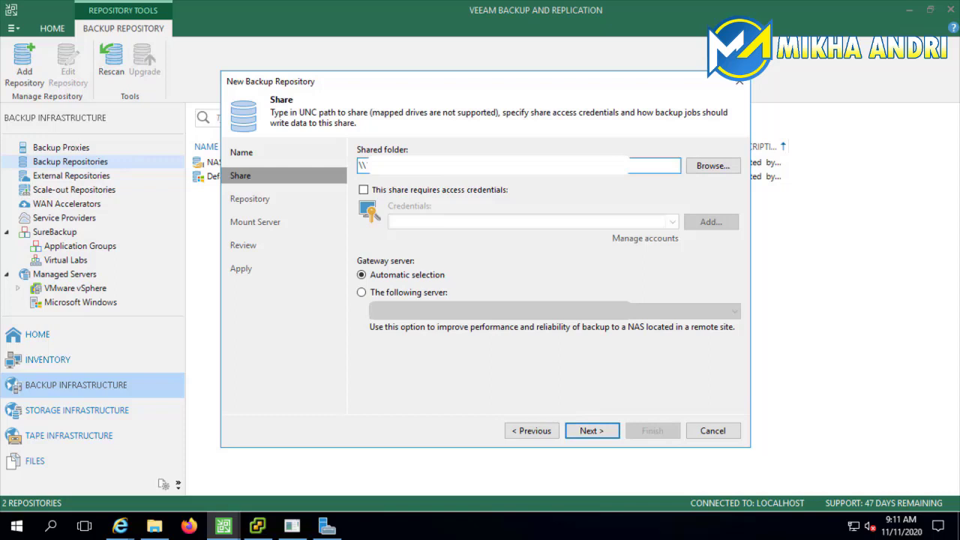
left_click(720, 166)
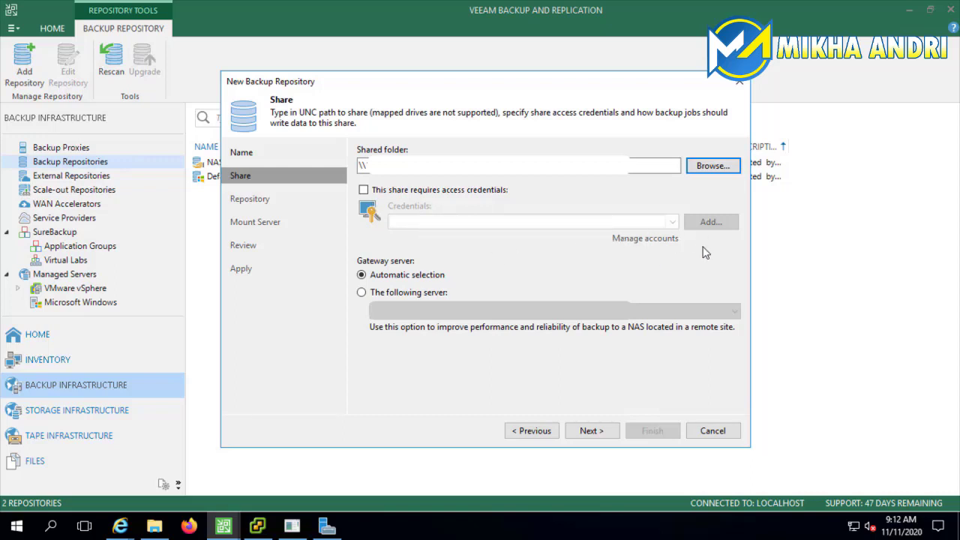
left_click(604, 438)
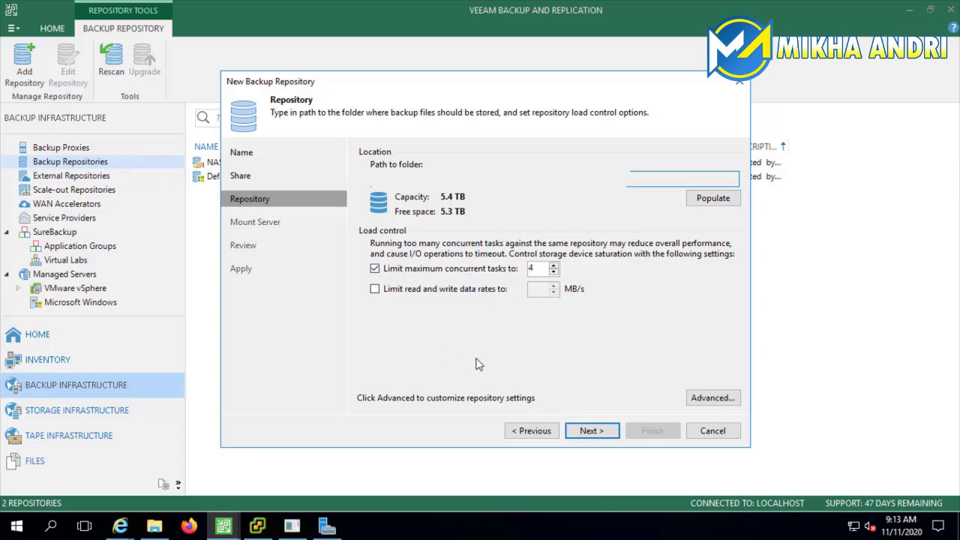
Step: Disable the vPower NFS service on the mount server and exit the repository wizard without applying the changes
left_click(716, 402)
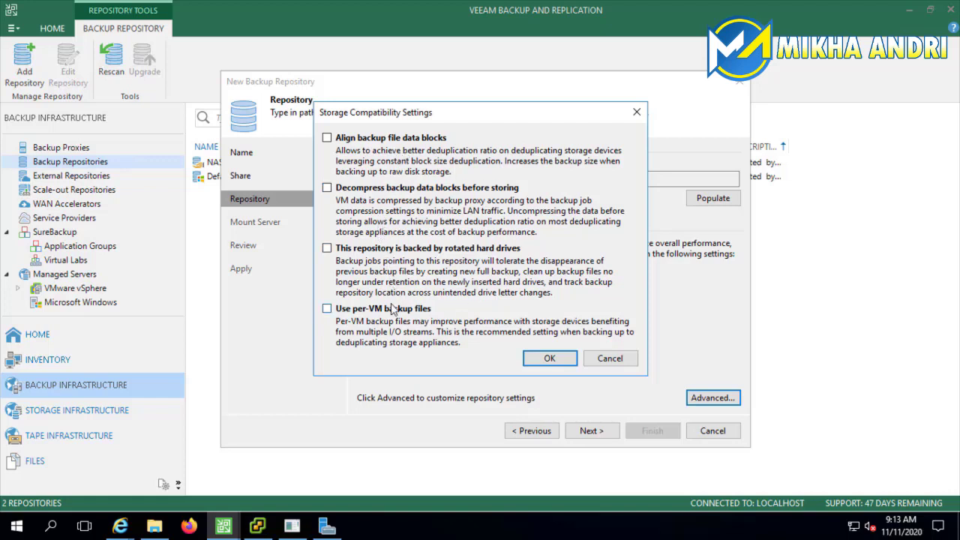
left_click(607, 357)
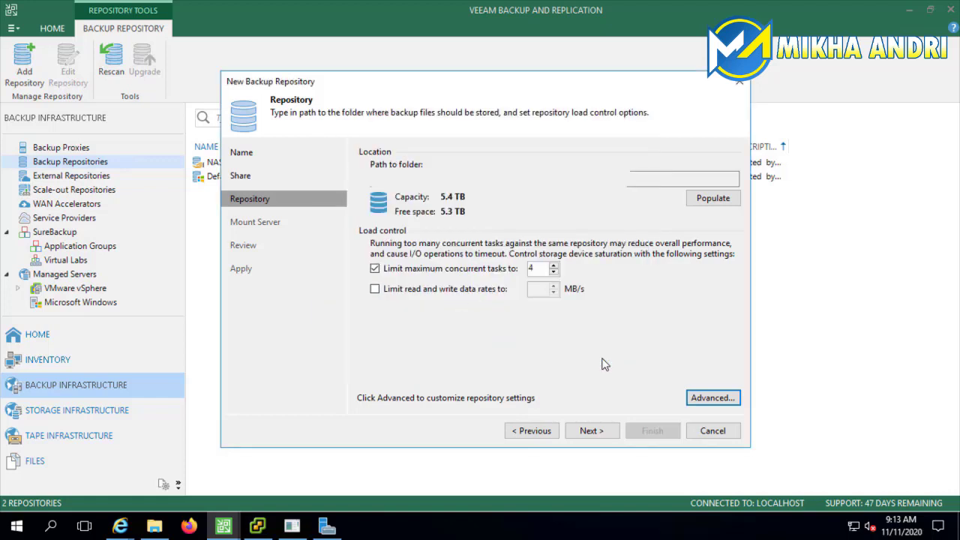
left_click(589, 432)
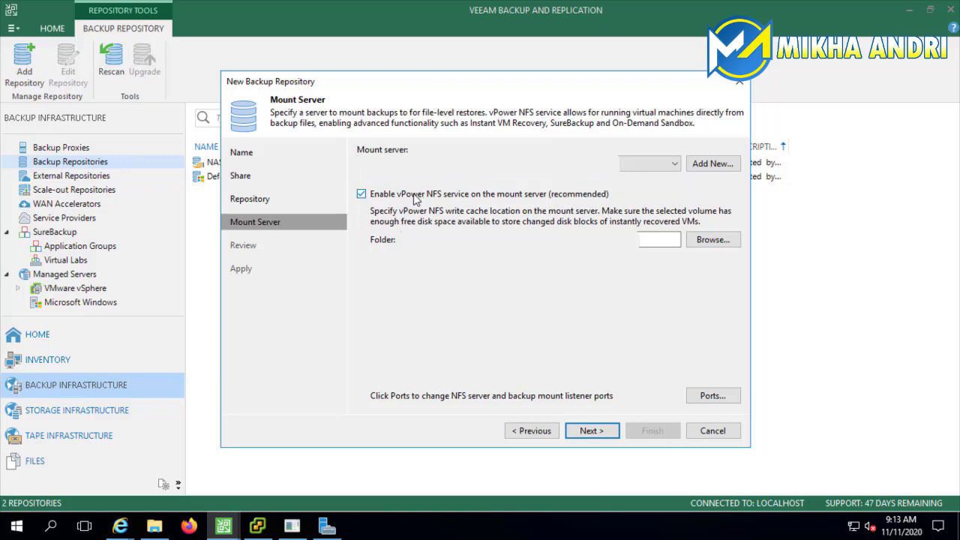
left_click(413, 194)
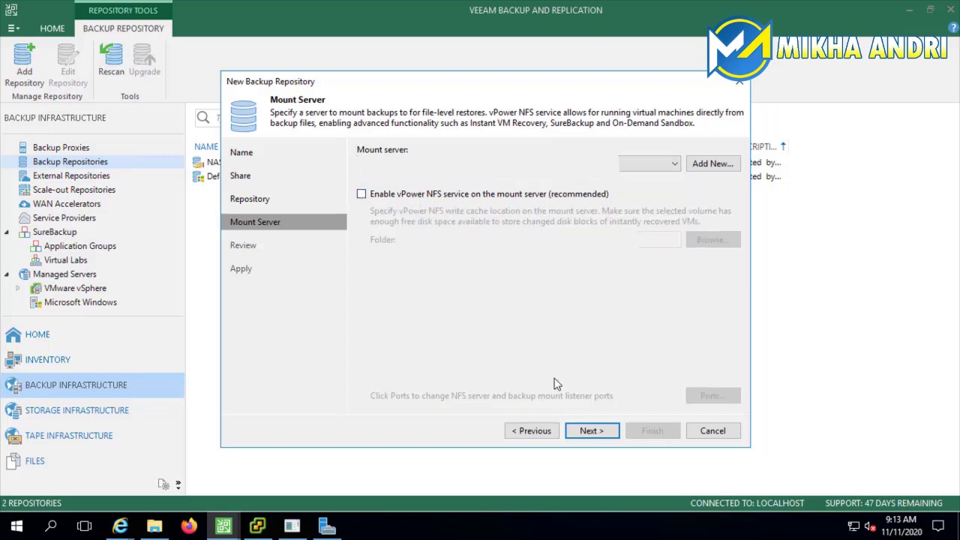
left_click(591, 432)
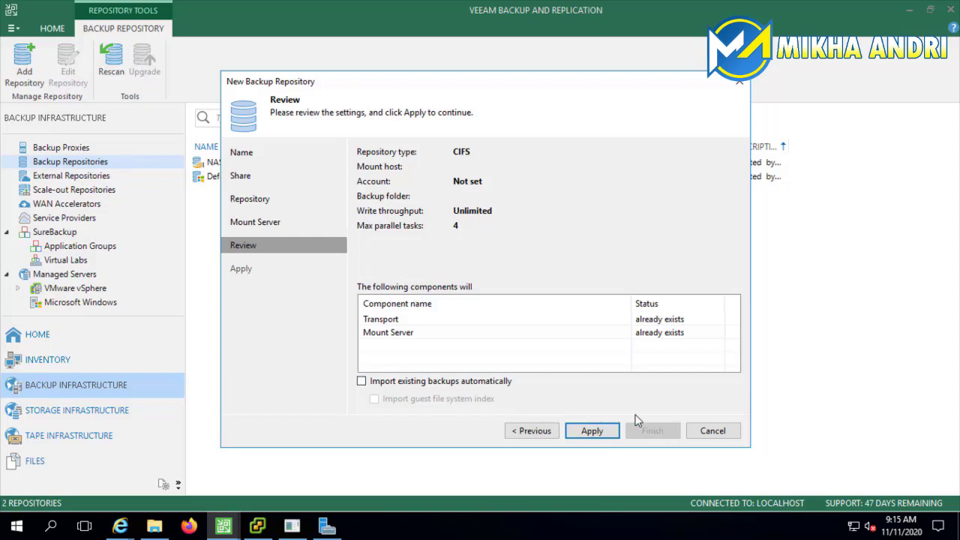
left_click(708, 432)
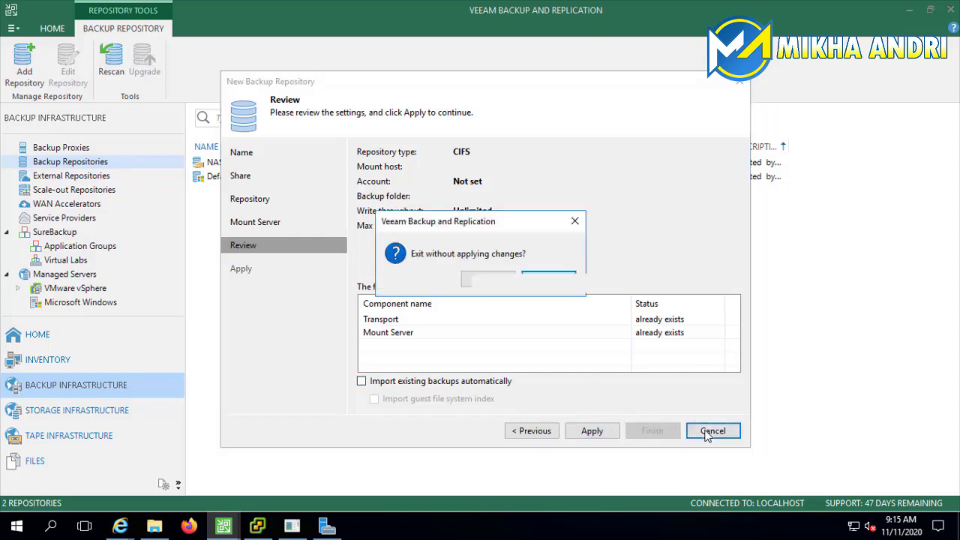
left_click(488, 279)
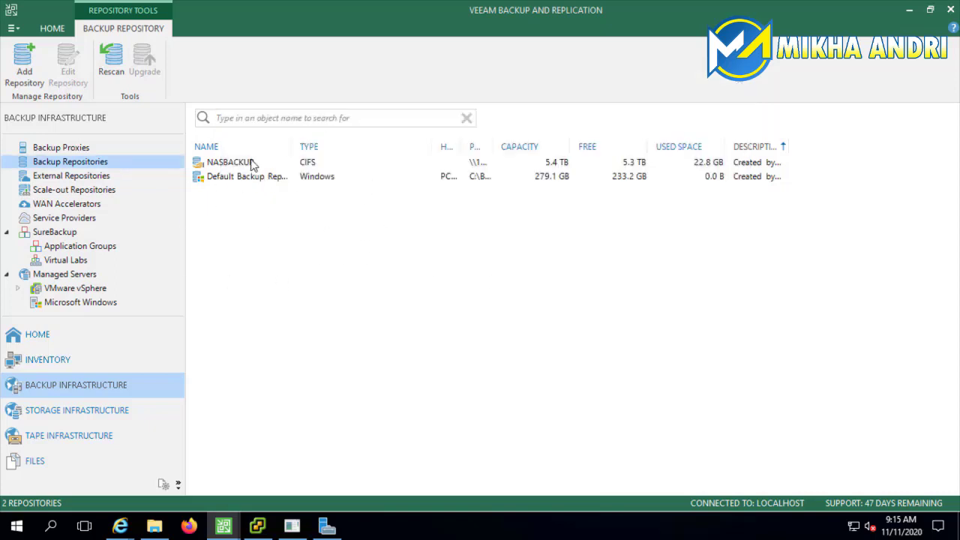
Step: Create a Windows computer backup job of type Server, managed by the backup server, keeping the default job name
left_click(56, 339)
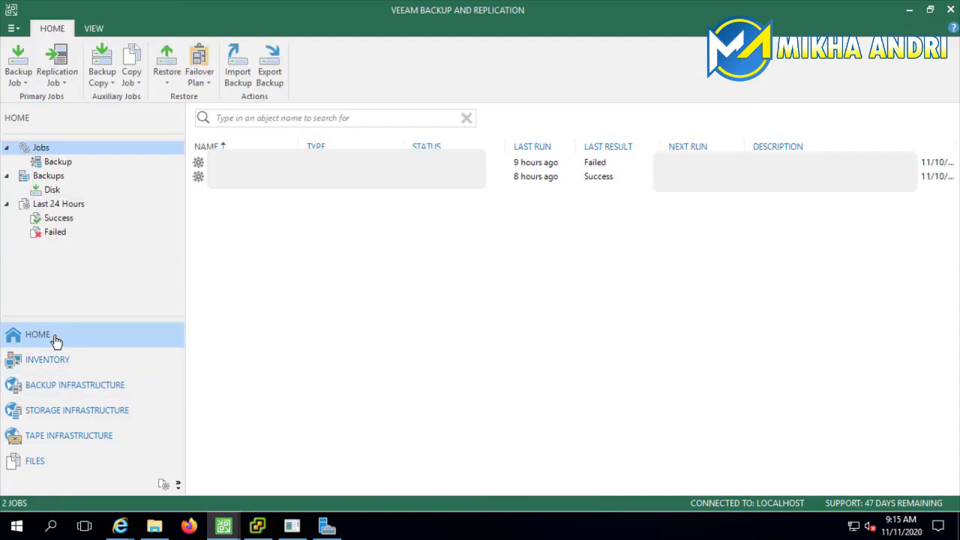
left_click(21, 80)
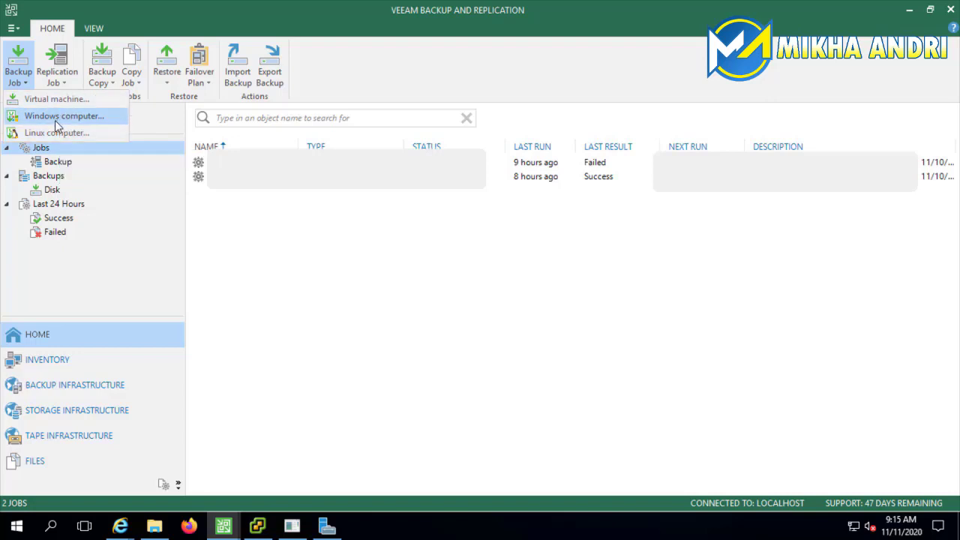
left_click(56, 120)
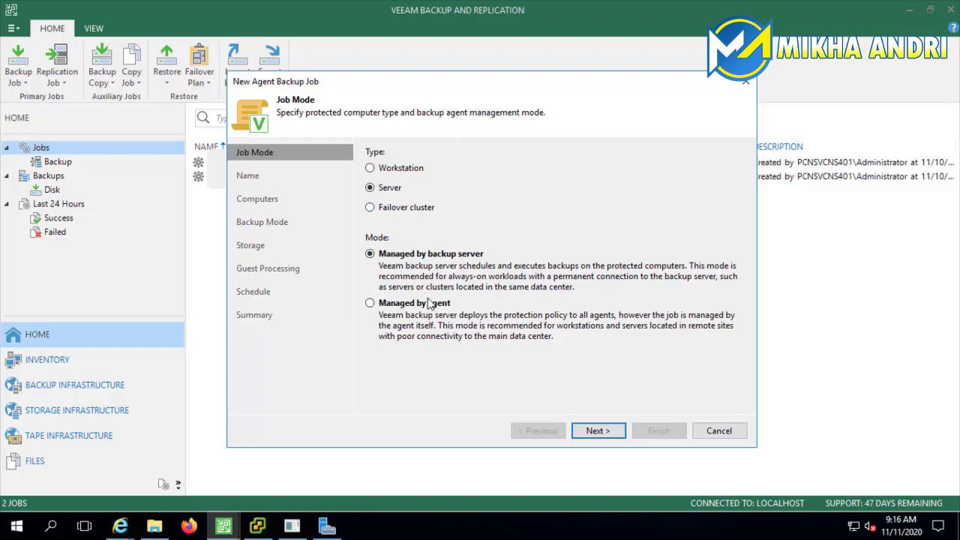
left_click(597, 431)
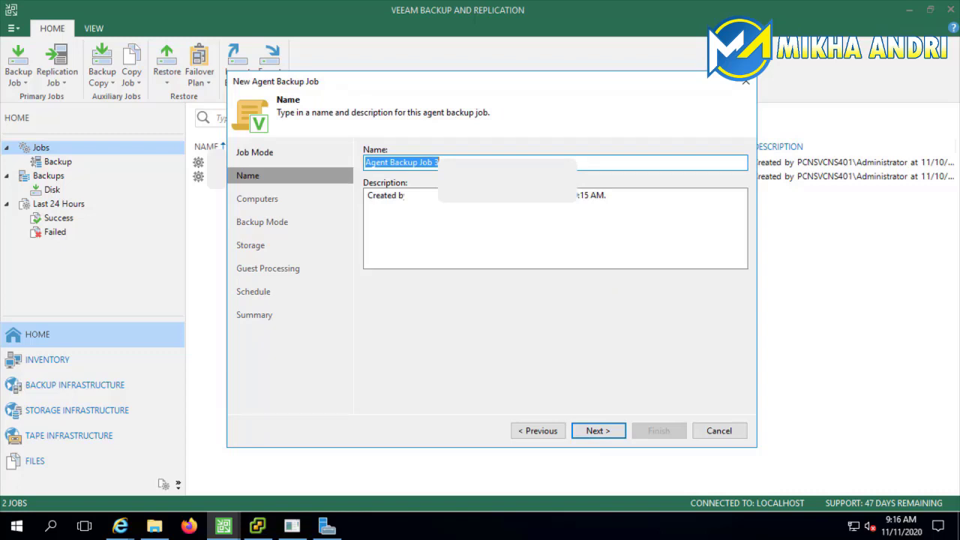
left_click(589, 429)
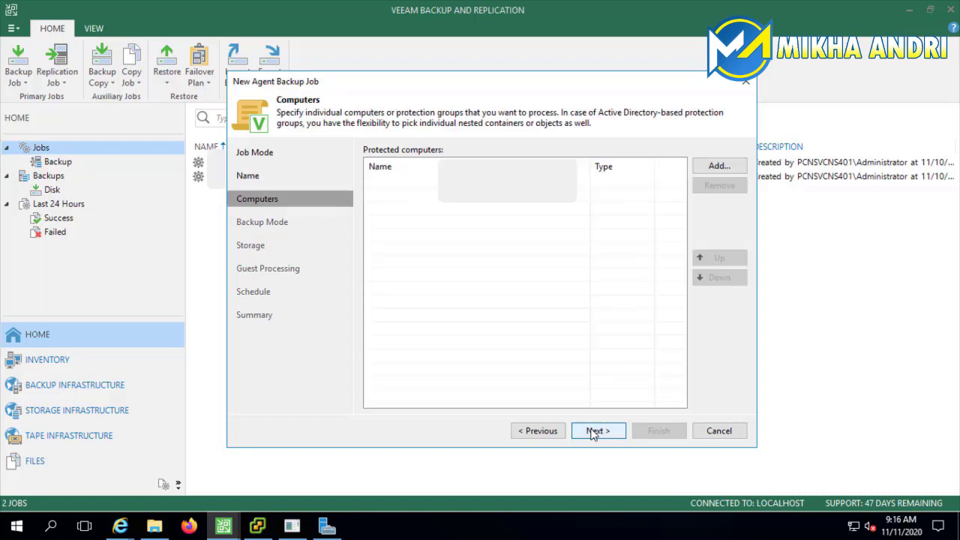
Step: Add an individual computer to the job by its host name or IP address, using the Administrator credentials last edited 283 days ago
left_click(718, 167)
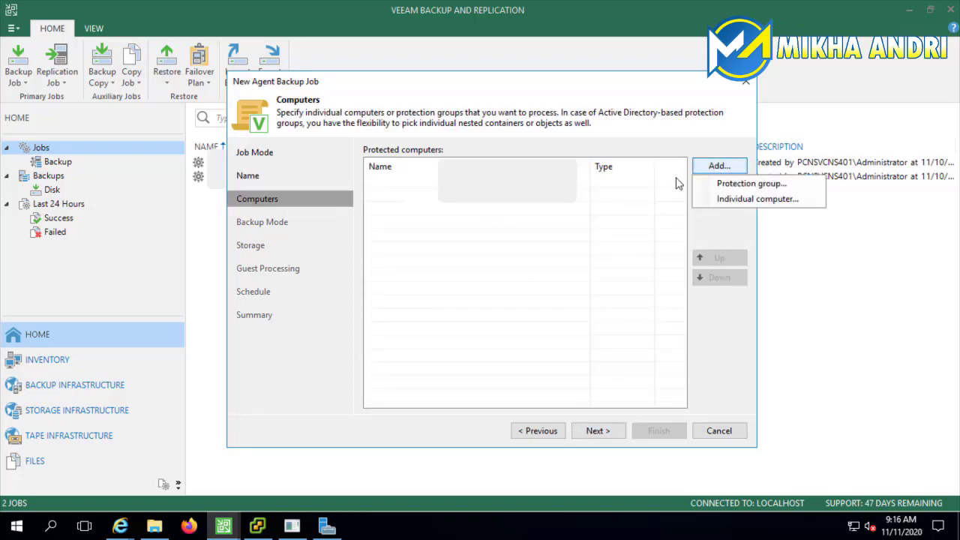
left_click(732, 199)
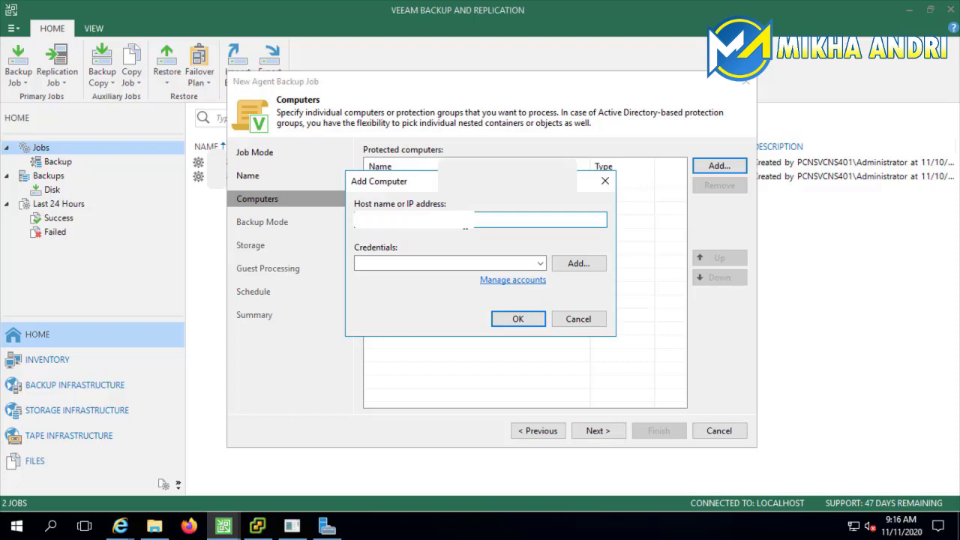
key("Tab")
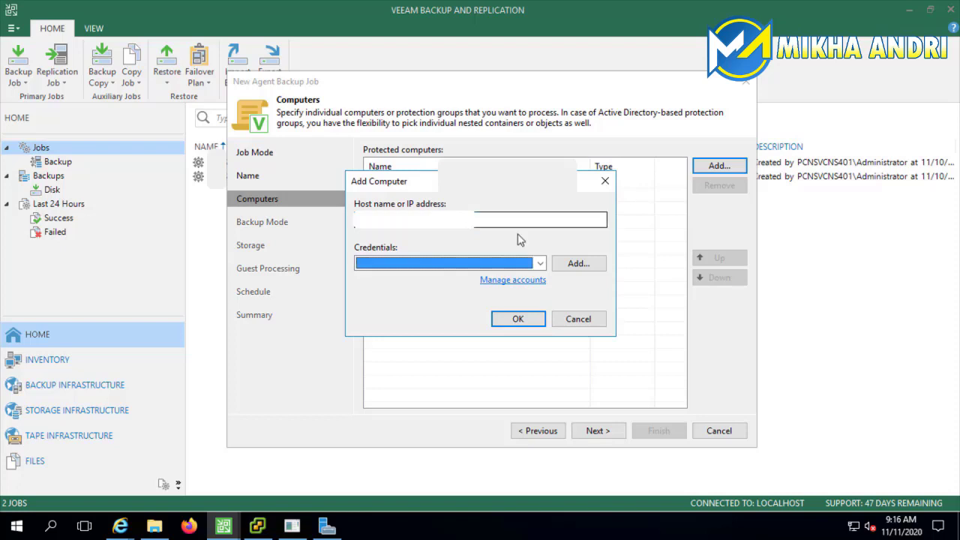
left_click(540, 264)
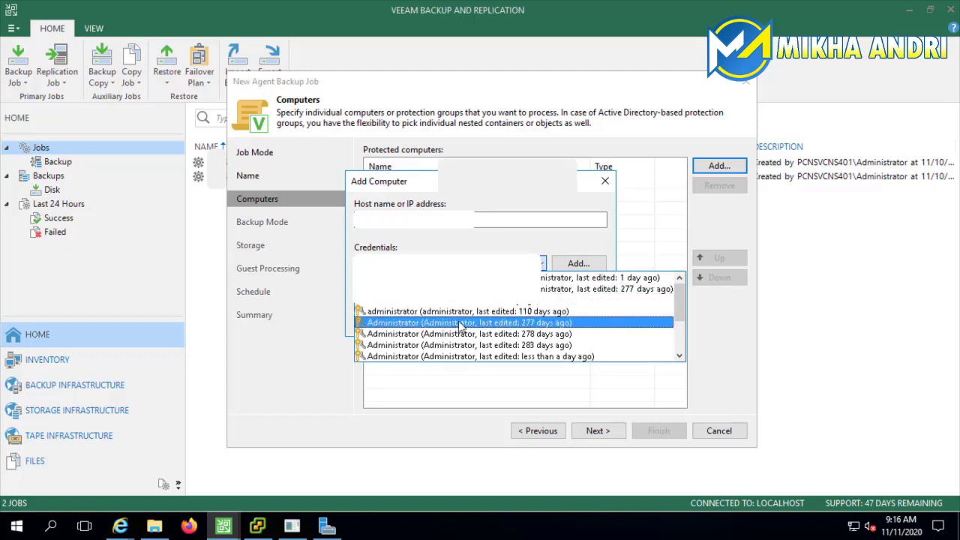
left_click(457, 346)
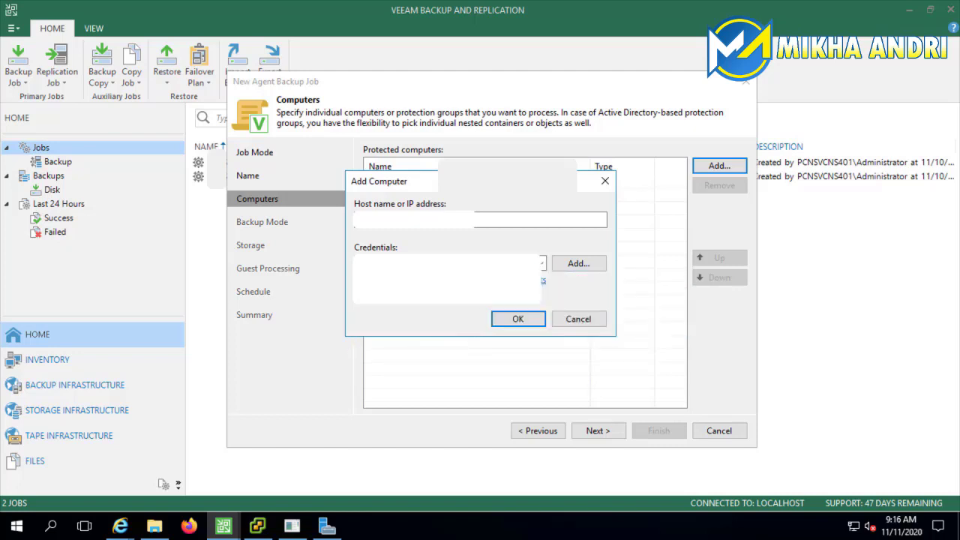
left_click(517, 320)
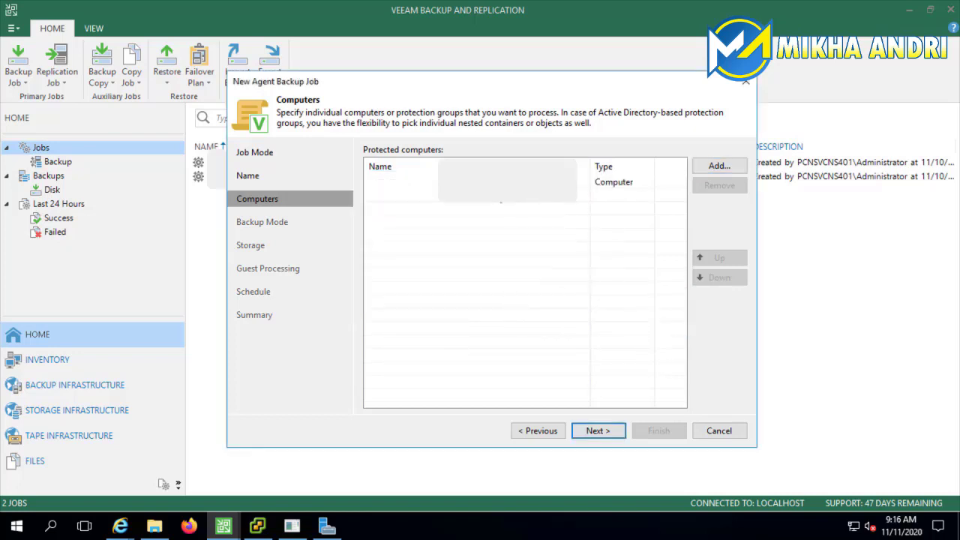
left_click(605, 434)
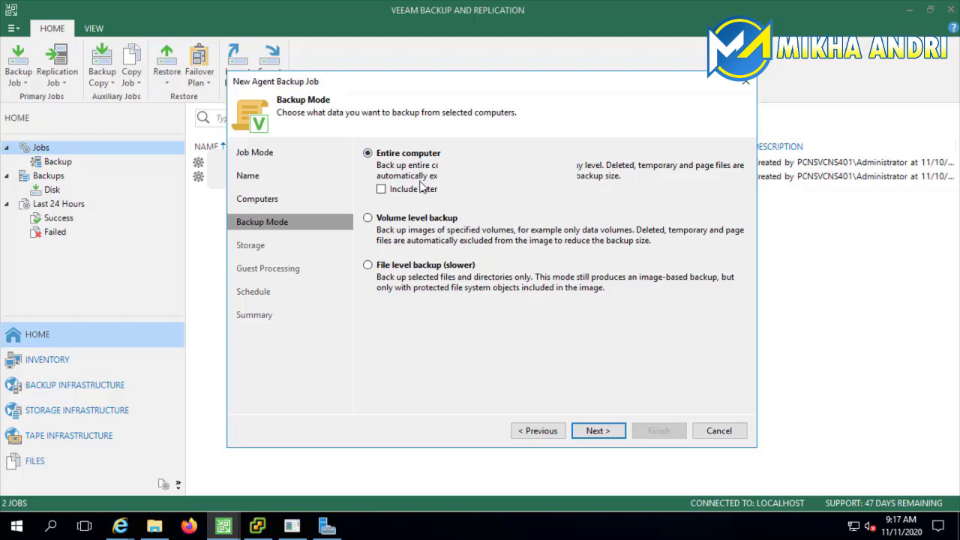
Step: Set the job's backup mode to Entire computer and continue to the storage settings
left_click(387, 221)
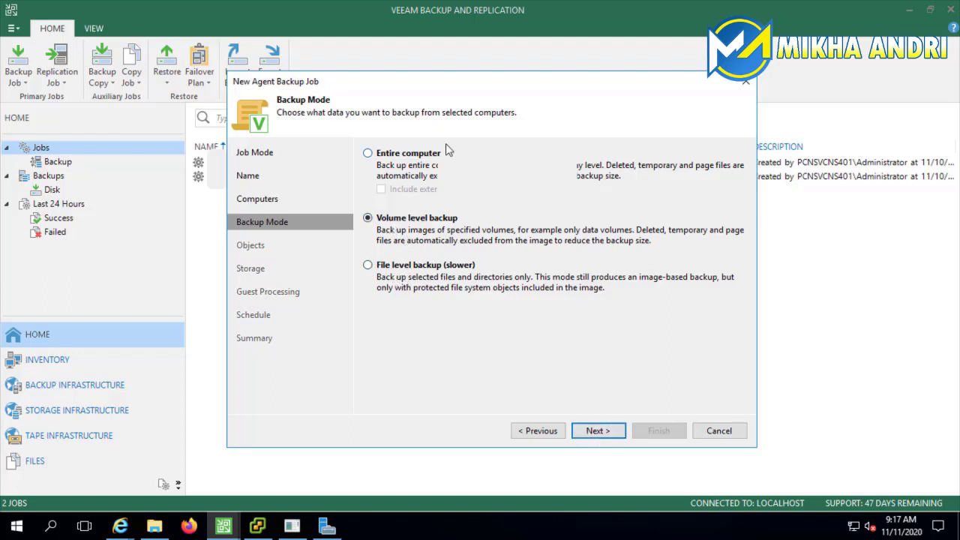
left_click(404, 155)
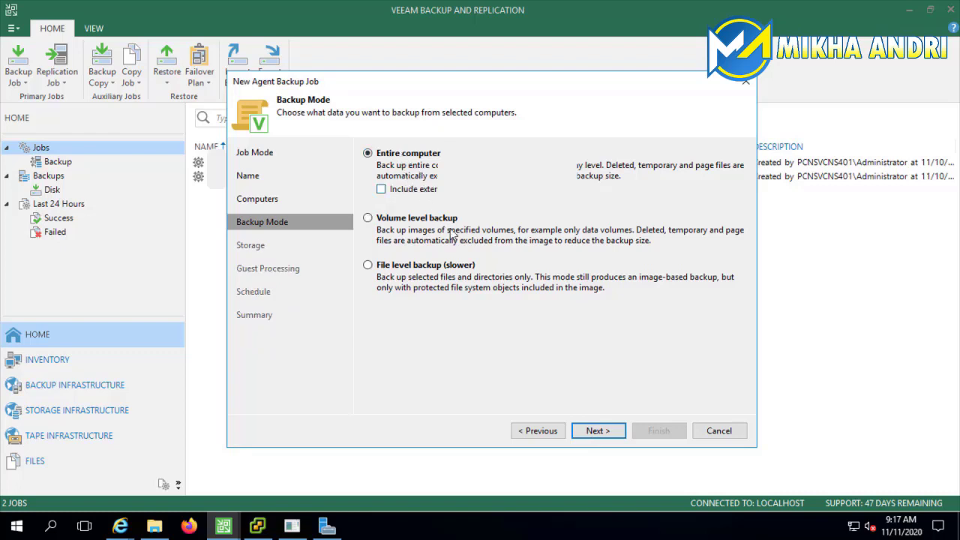
left_click(598, 431)
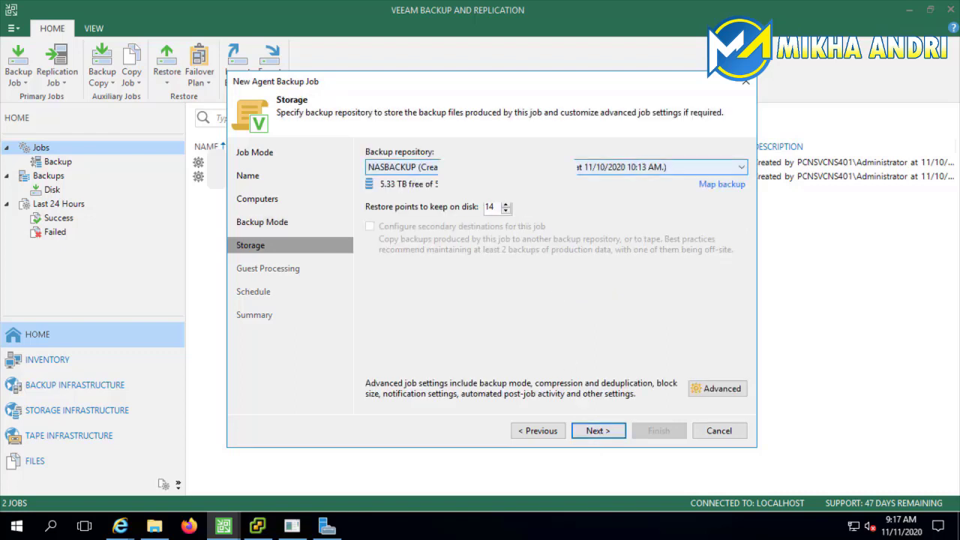
Step: Choose NASBACKUP as the backup repository for the job instead of the default backup repository
key("alt+Down")
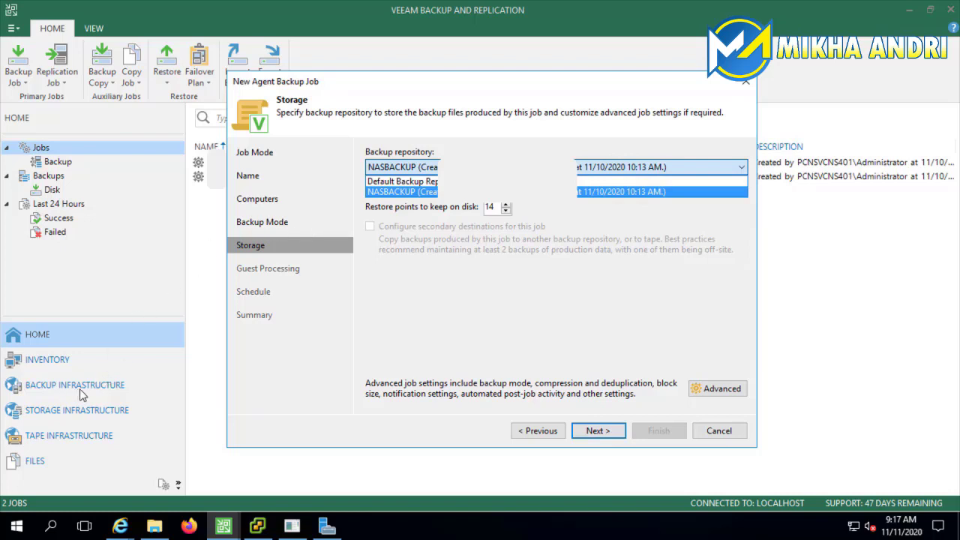
left_click(423, 182)
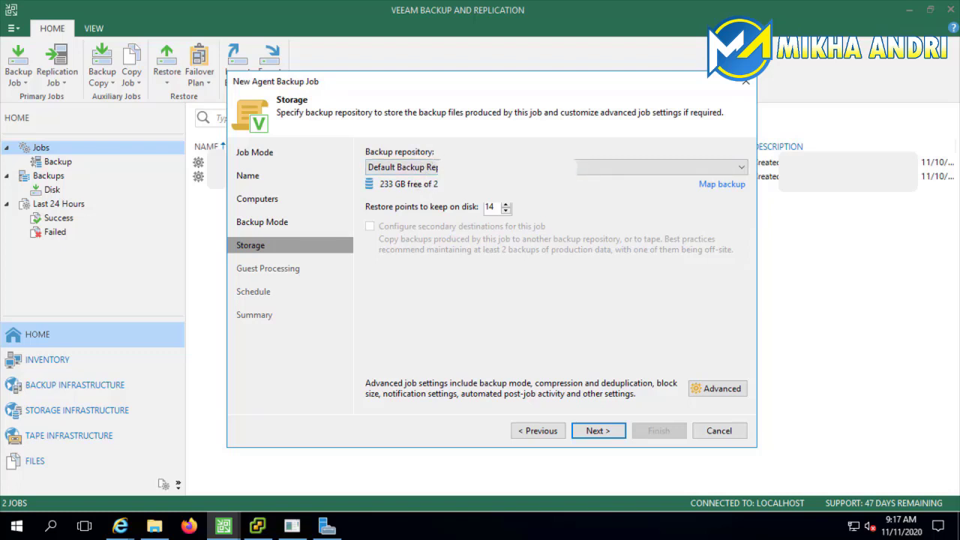
left_click(420, 167)
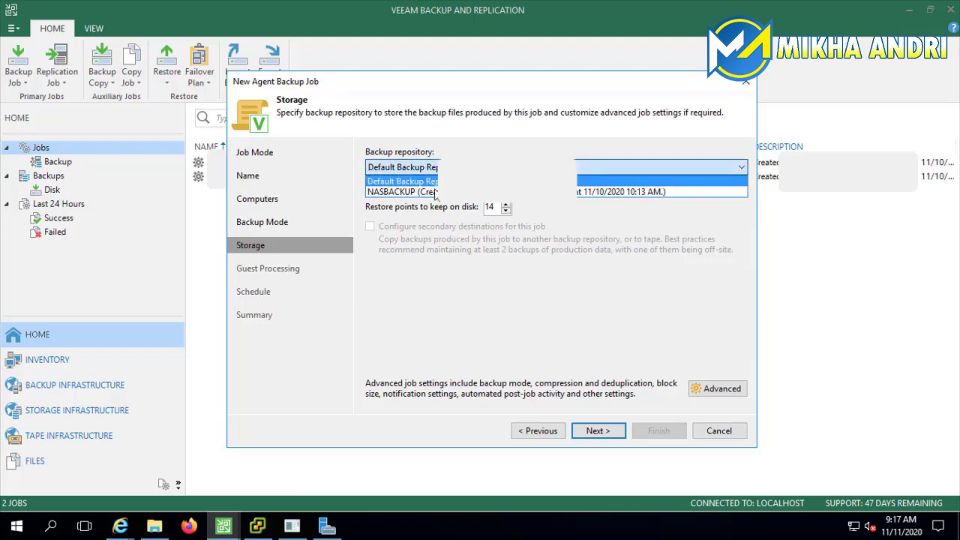
left_click(425, 191)
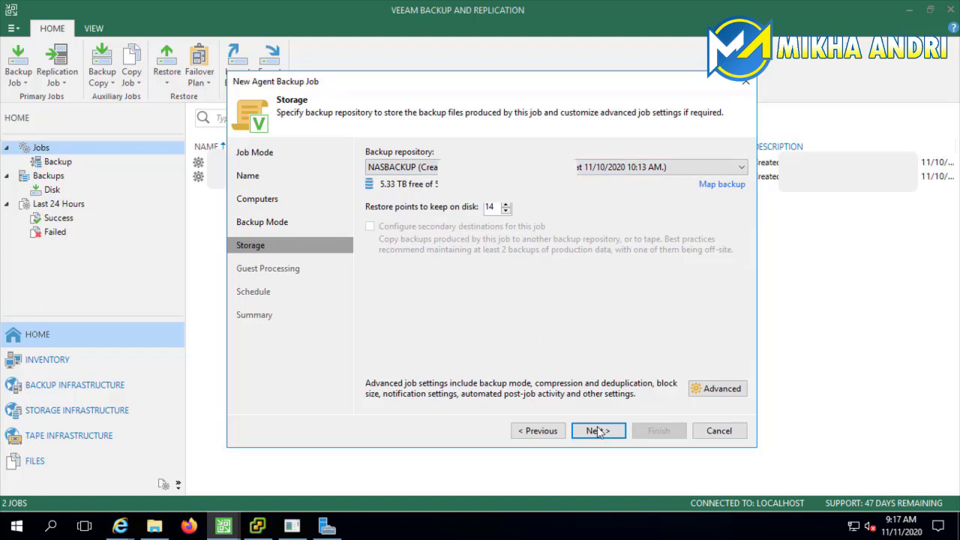
Step: Review the advanced maintenance, storage and notification settings and have the periodic synthetic full backups created on Sunday only
left_click(718, 389)
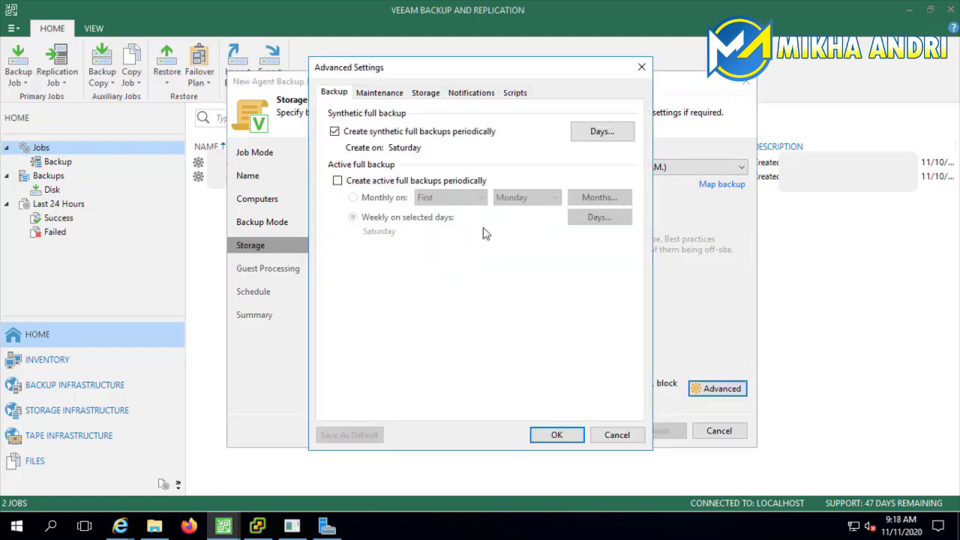
left_click(384, 96)
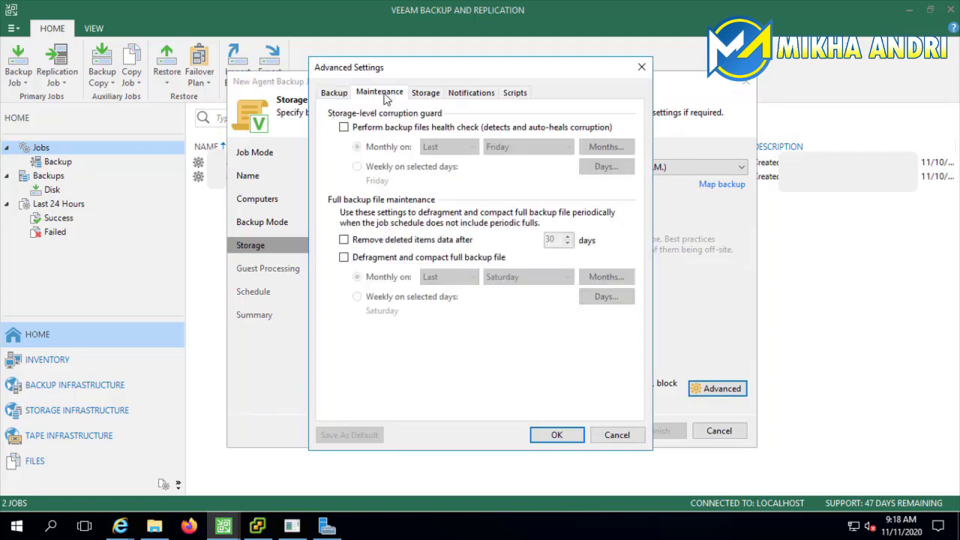
left_click(427, 95)
left_click(469, 96)
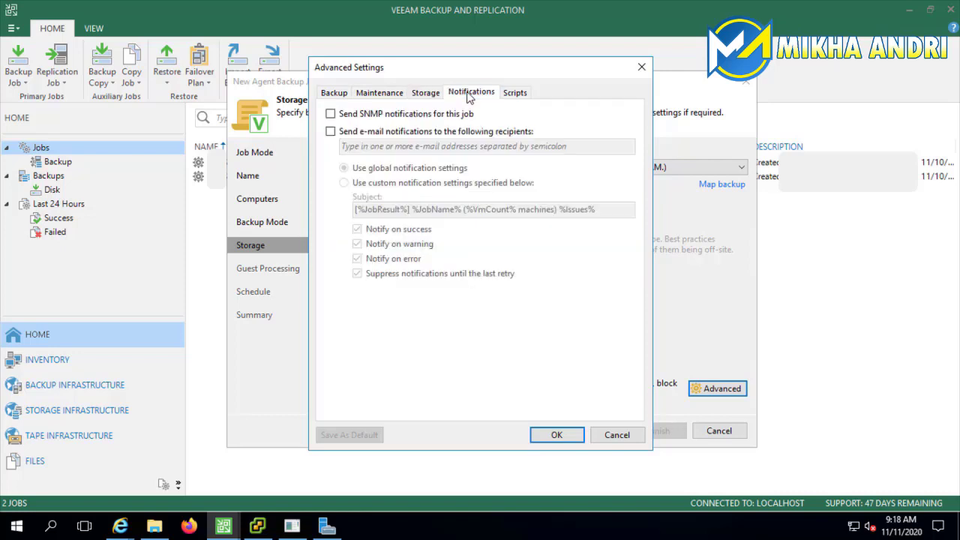
left_click(377, 92)
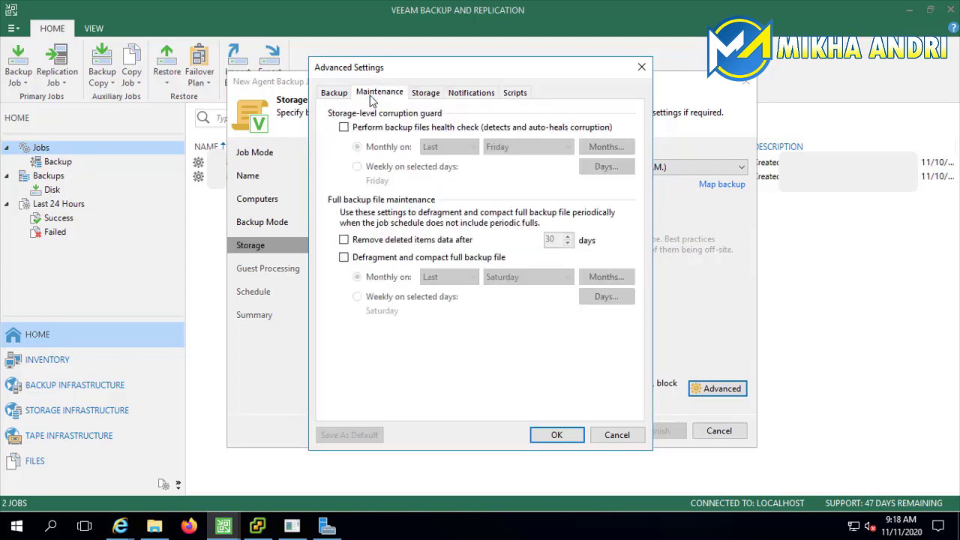
left_click(330, 93)
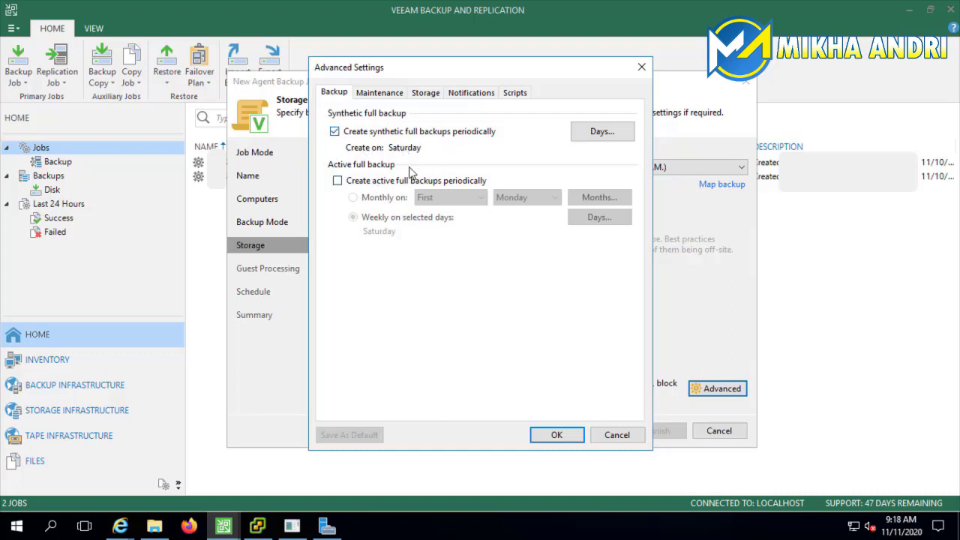
left_click(595, 142)
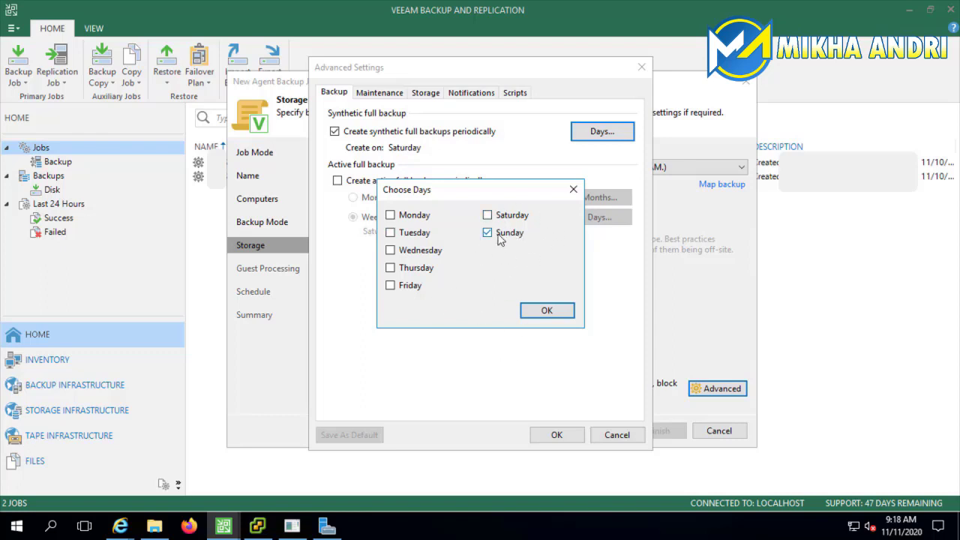
left_click(552, 310)
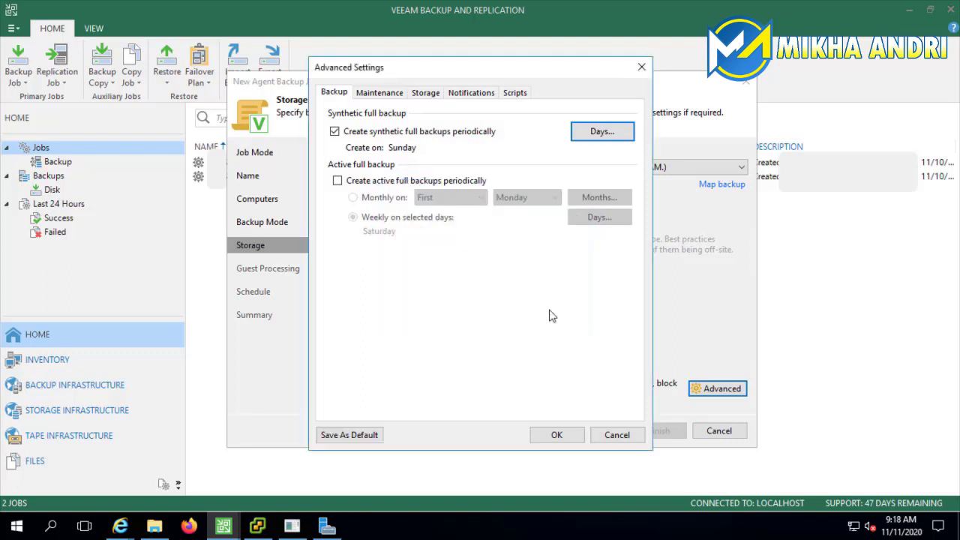
left_click(574, 444)
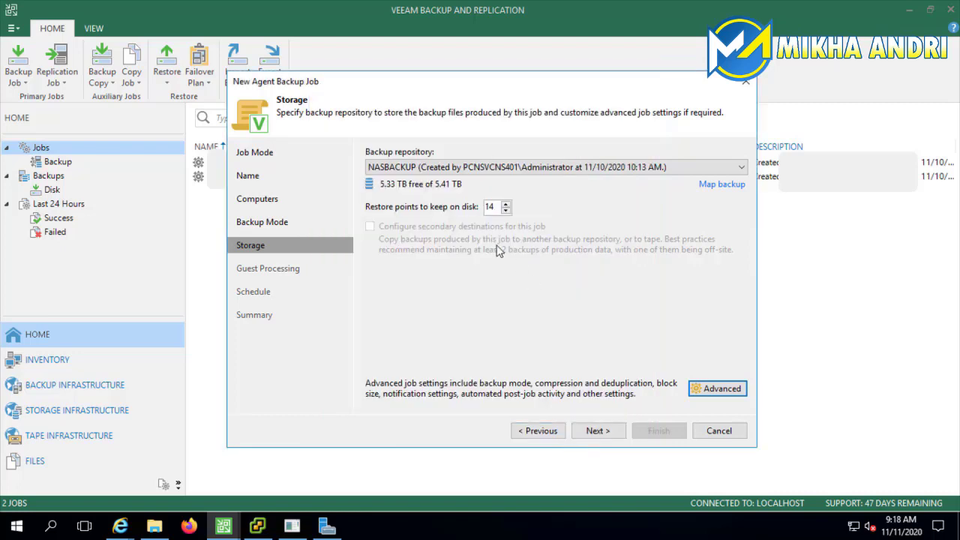
Step: Check the application-aware processing options for the added computer and accept the guest processing settings with their defaults
left_click(598, 431)
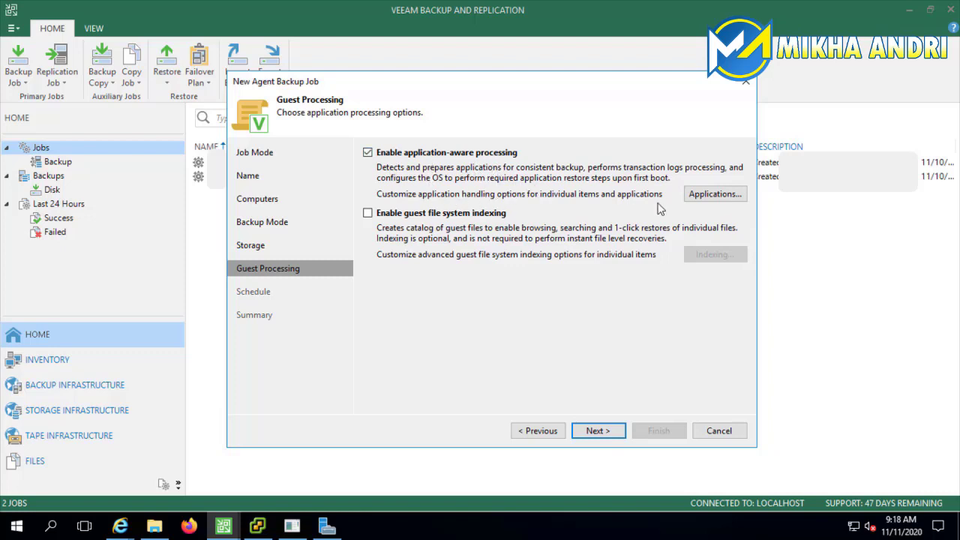
left_click(697, 198)
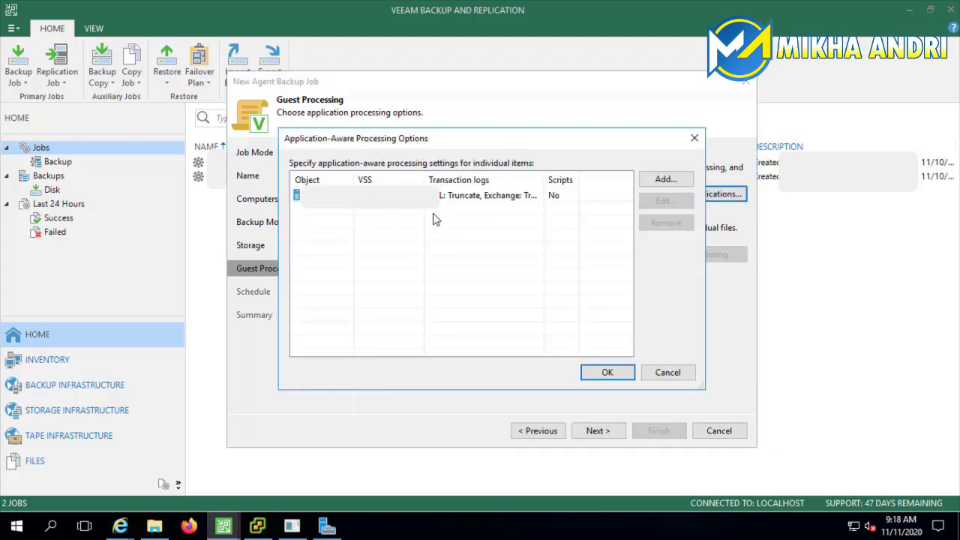
left_click(651, 375)
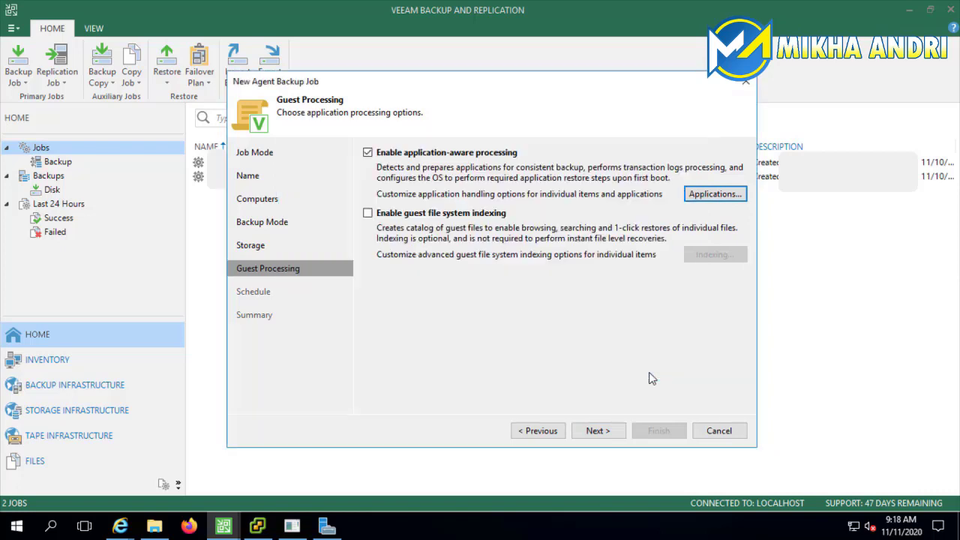
left_click(610, 433)
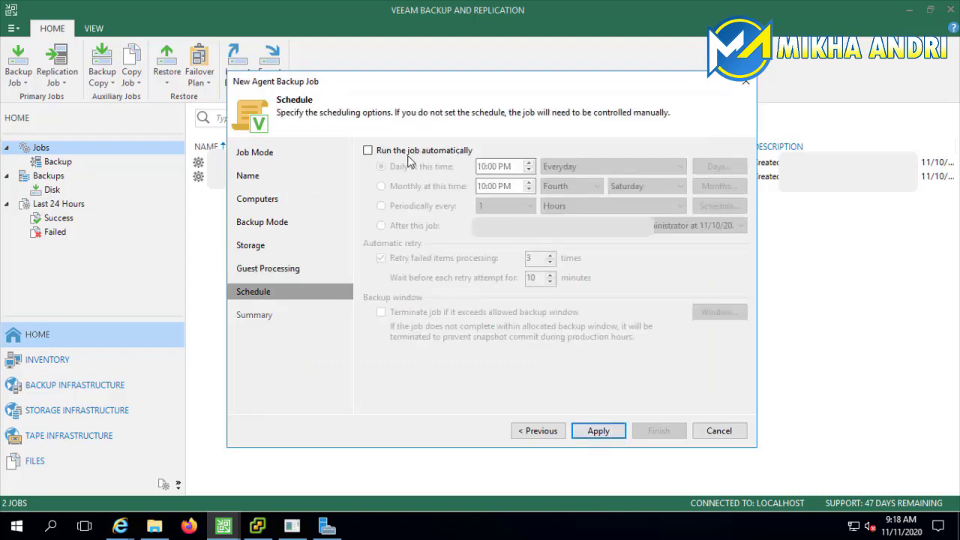
Step: Schedule the job to run automatically every day at 2:00 AM and apply the job settings
left_click(389, 154)
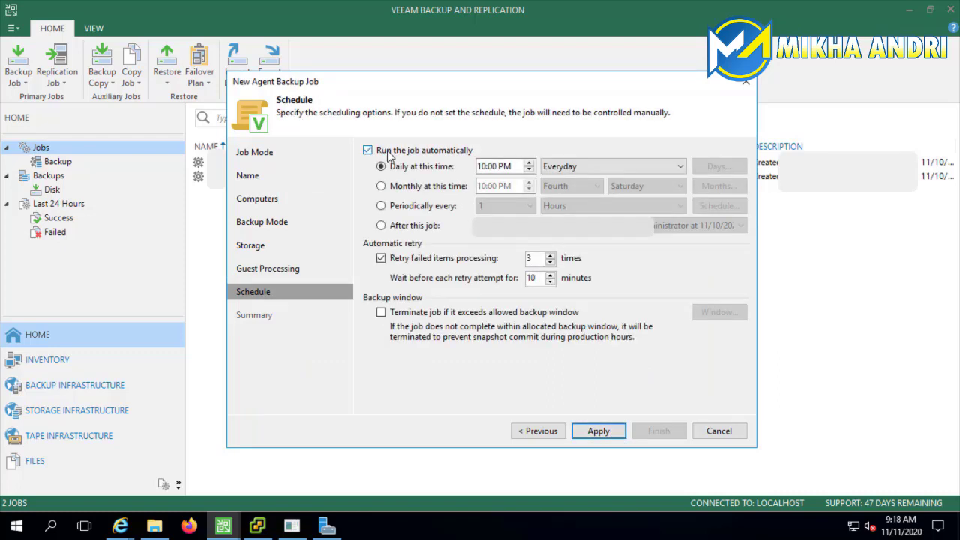
left_click(485, 173)
type("2")
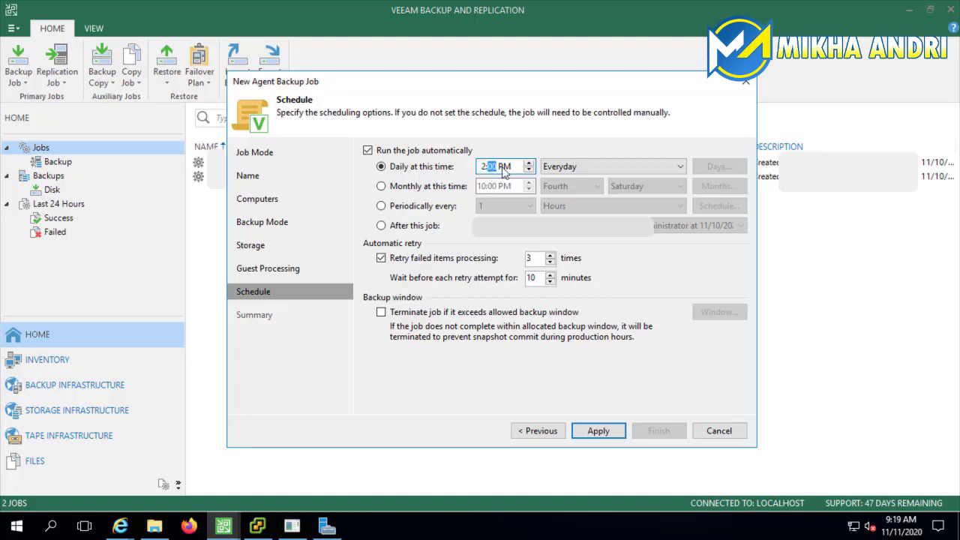
left_click(505, 172)
left_click(587, 435)
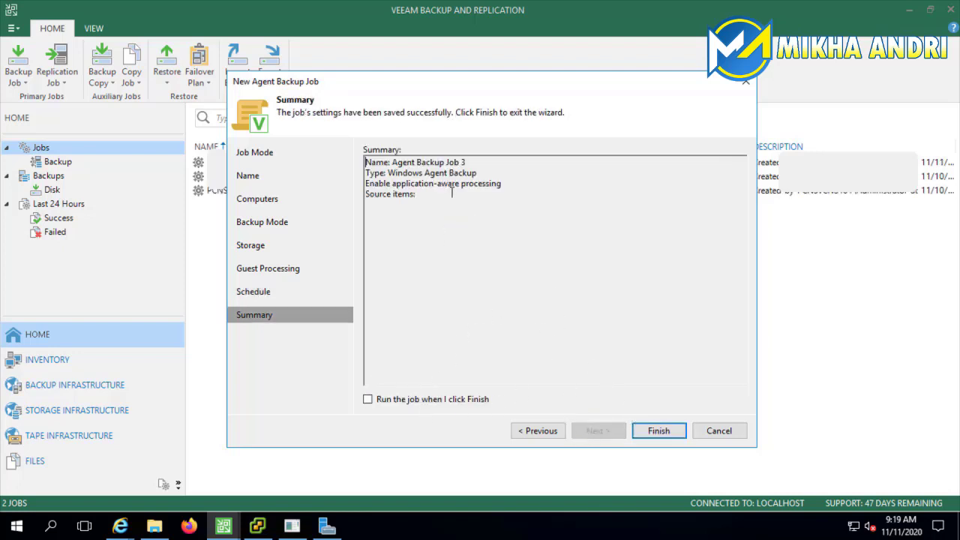
Step: Finish the job wizard without running the job immediately and select the new job in the jobs list
left_click(656, 432)
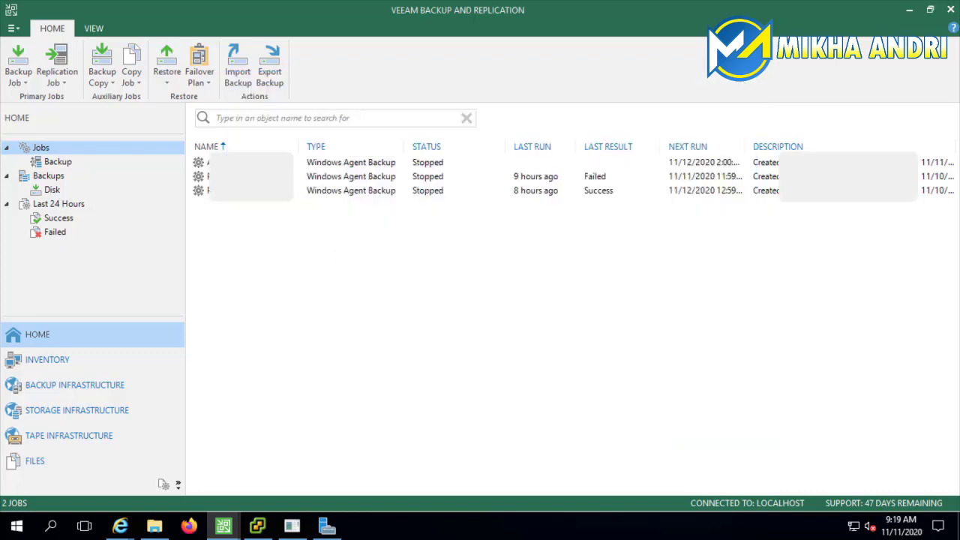
left_click(298, 162)
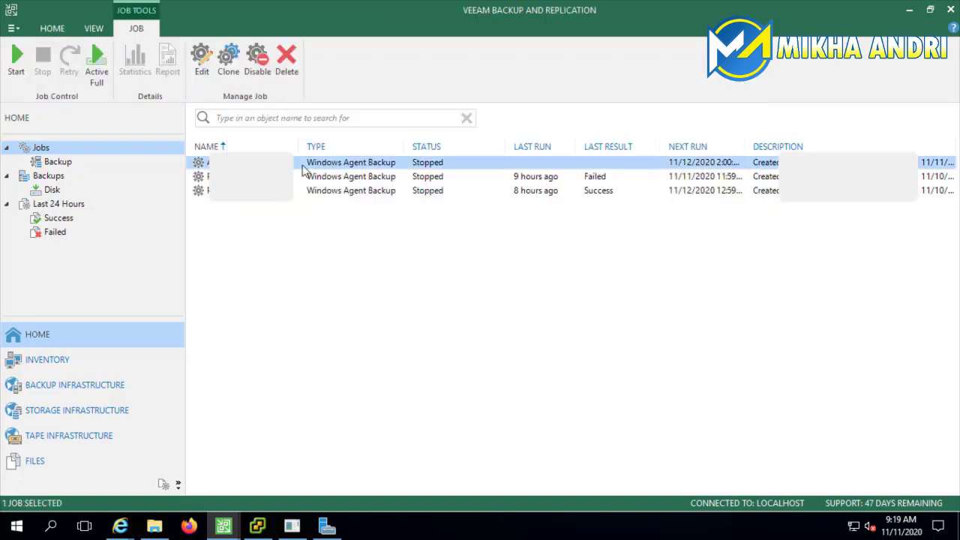